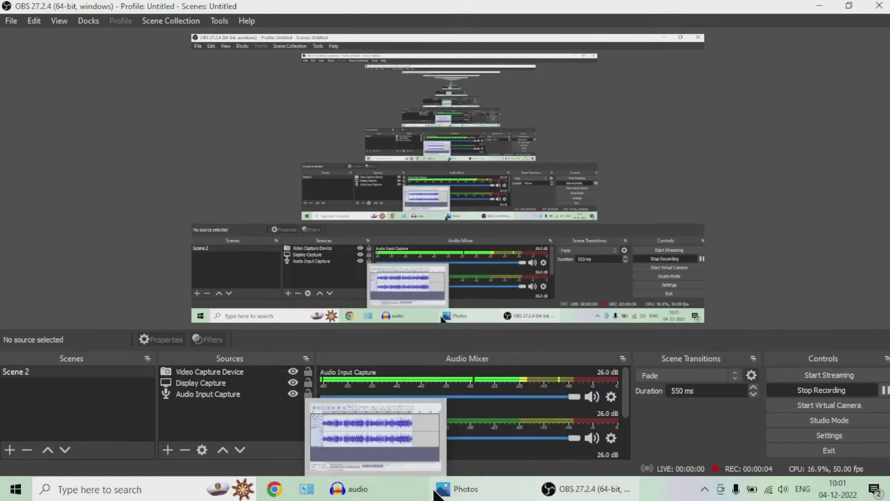
pyautogui.click(449, 492)
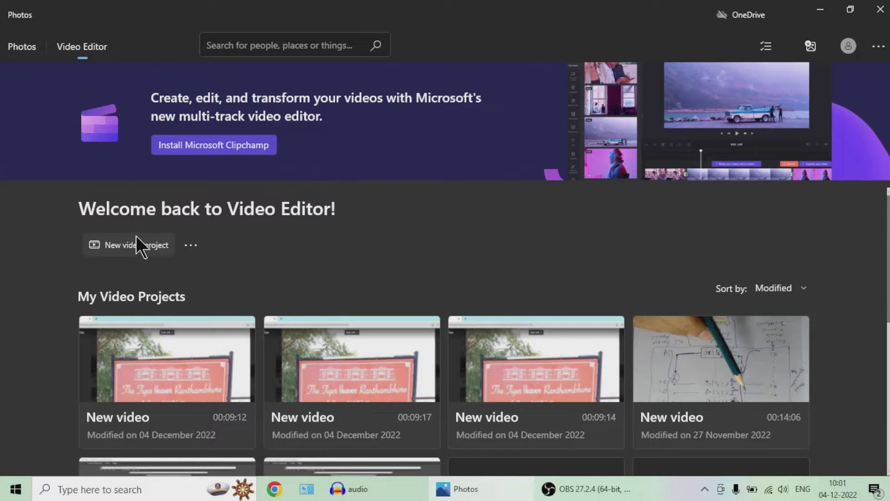
pyautogui.click(16, 489)
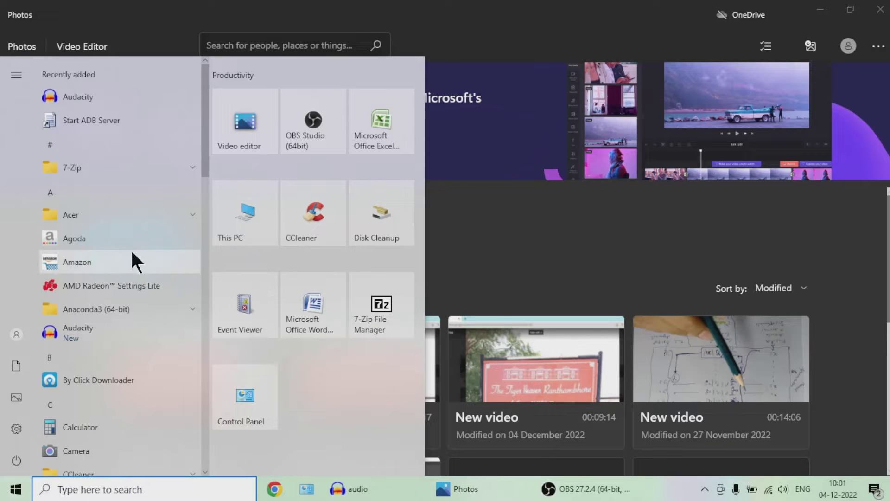
pyautogui.click(482, 18)
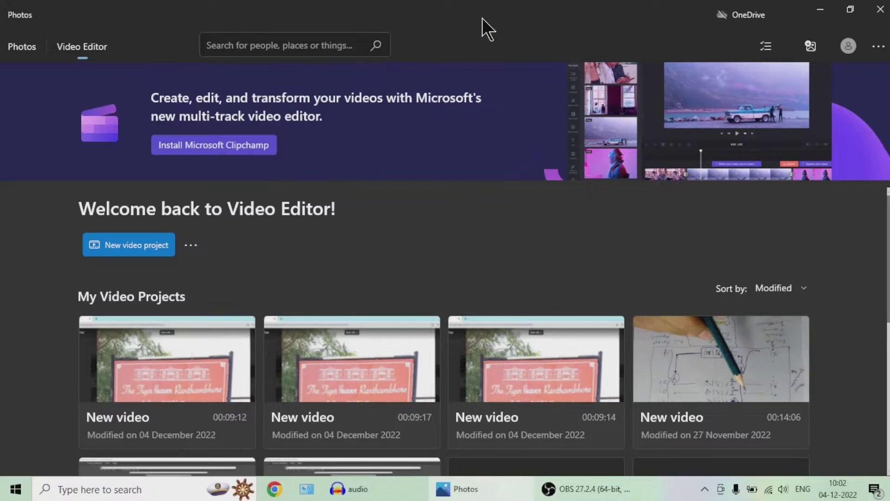
# Create a new video project and skip naming it, leaving the default 'New video'
pyautogui.click(156, 239)
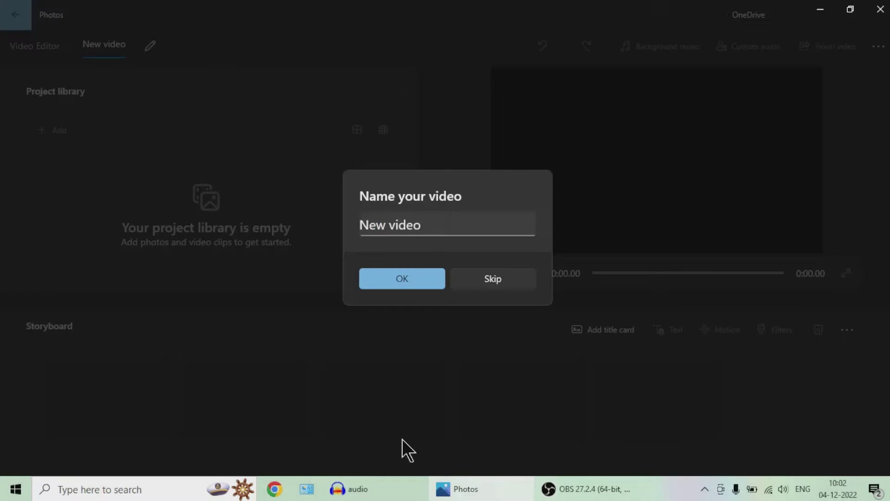
pyautogui.click(486, 277)
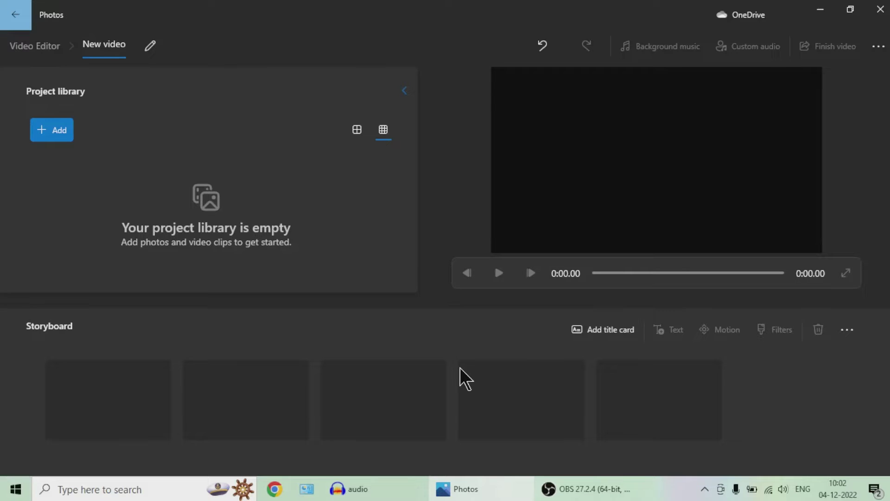
pyautogui.press('super+d')
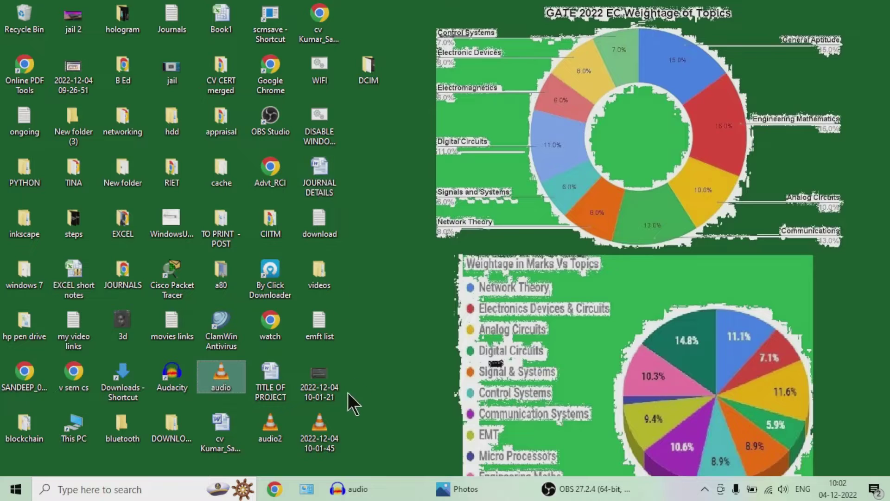
pyautogui.click(327, 425)
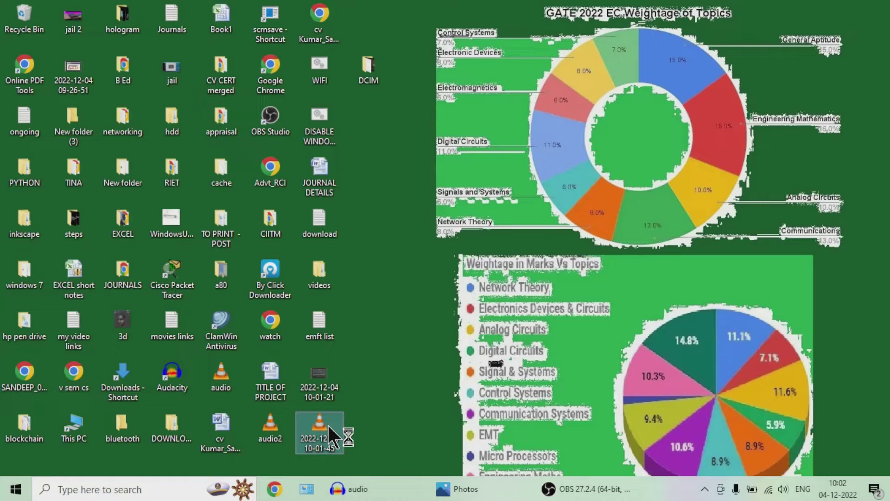
pyautogui.press('Return')
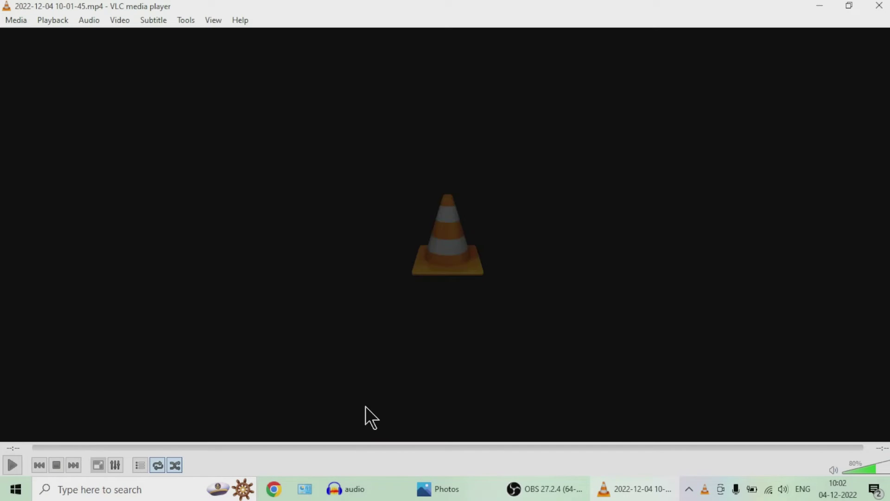
pyautogui.click(7, 466)
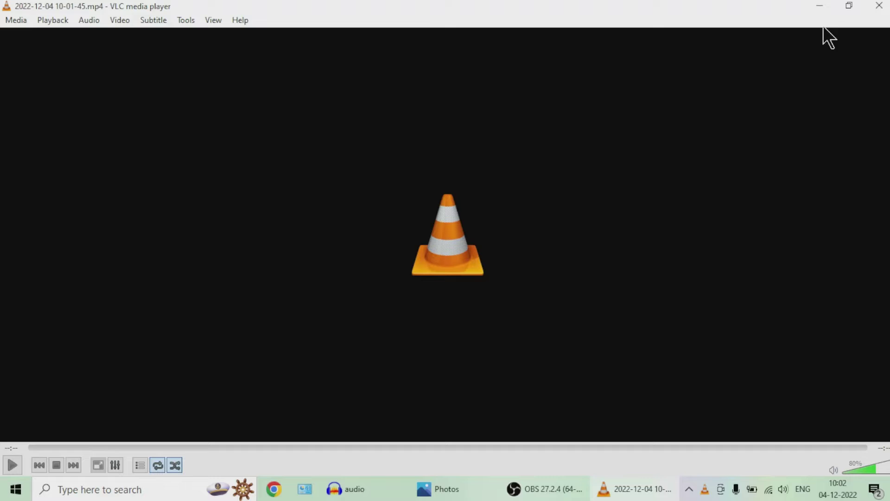
pyautogui.click(879, 6)
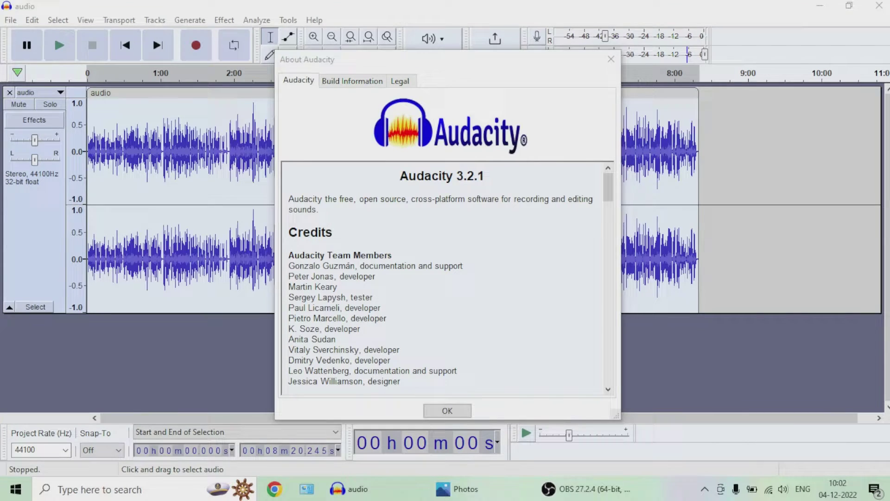
pyautogui.click(348, 489)
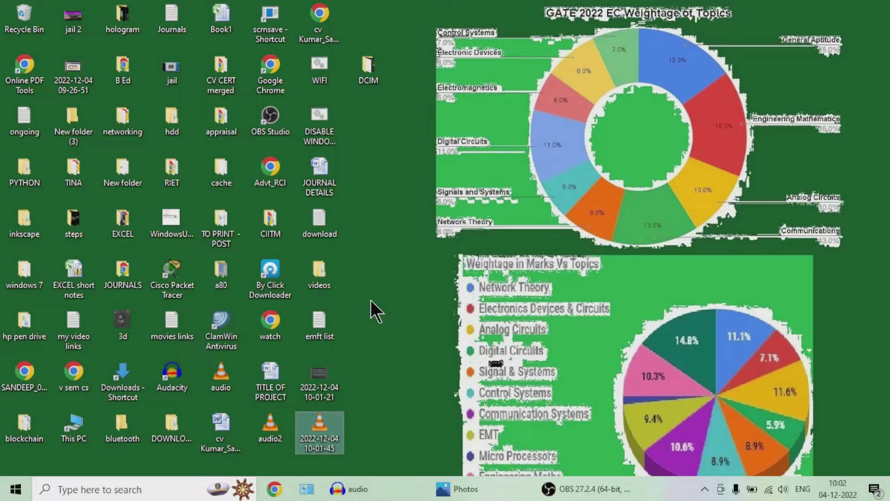
pyautogui.click(312, 288)
pyautogui.doubleClick(312, 288)
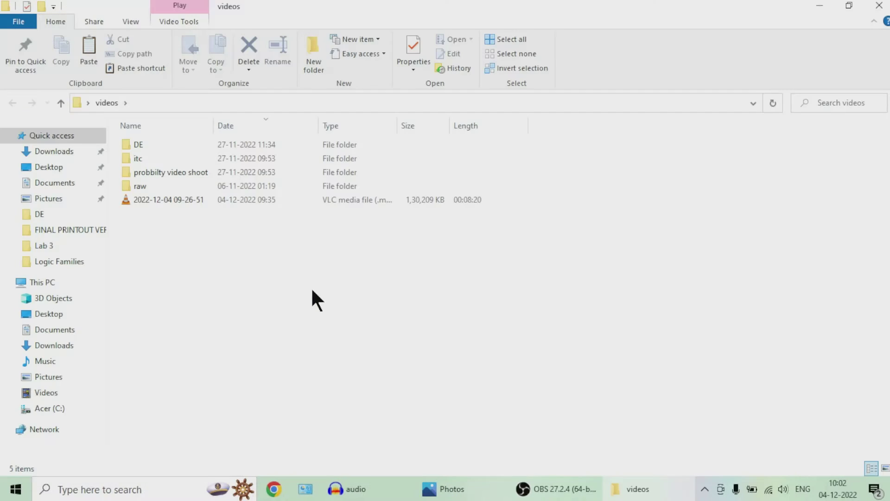
pyautogui.doubleClick(186, 204)
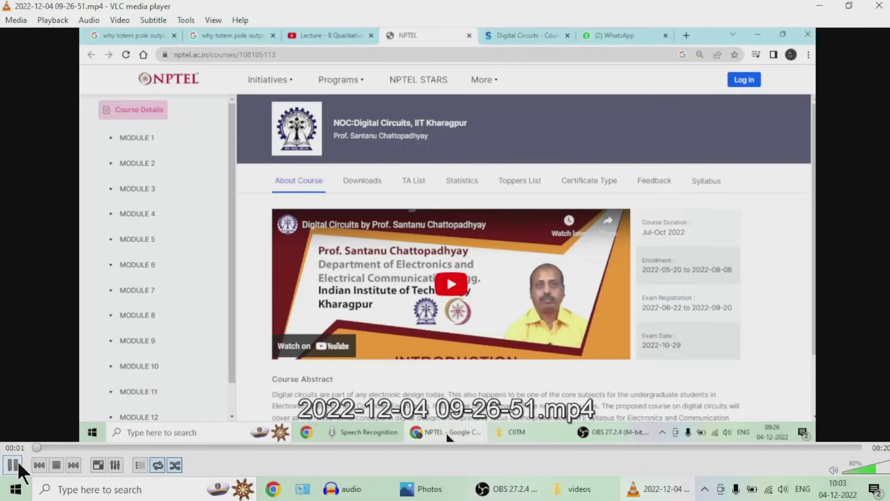
pyautogui.click(13, 465)
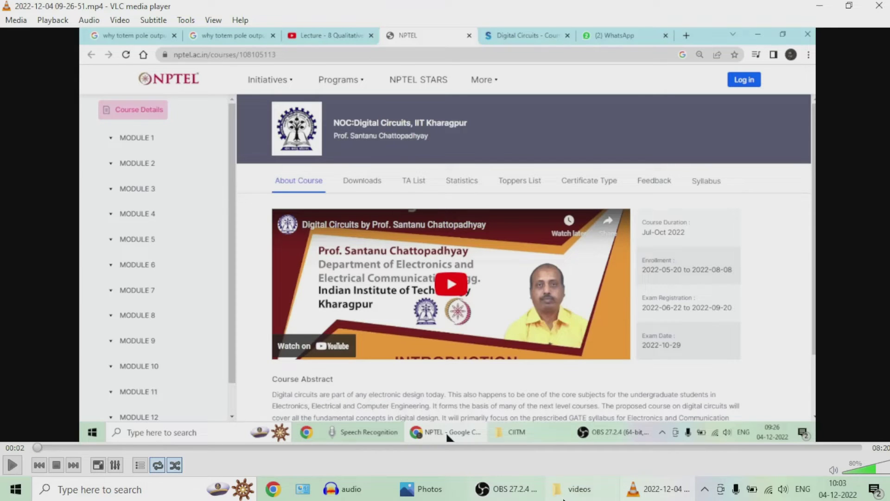
# Start VLC's Media > Convert / Save and choose Add... to pick a file
pyautogui.moveTo(522, 494)
pyautogui.click(13, 21)
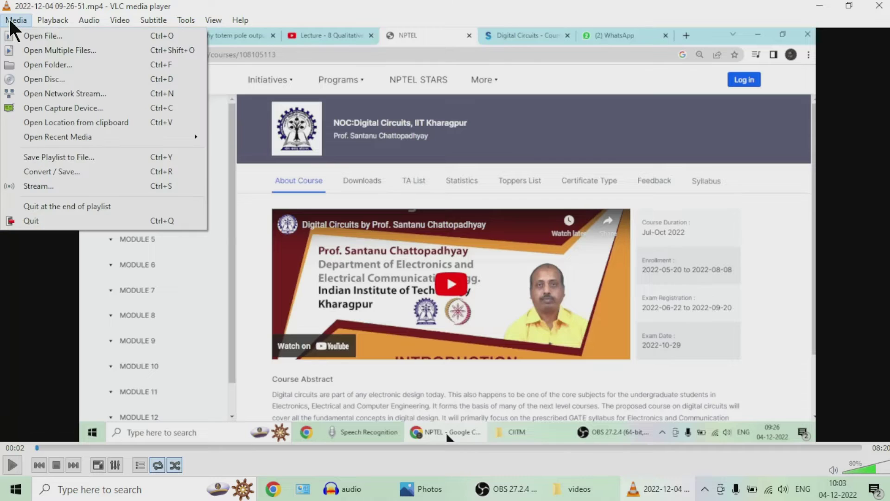
pyautogui.click(58, 171)
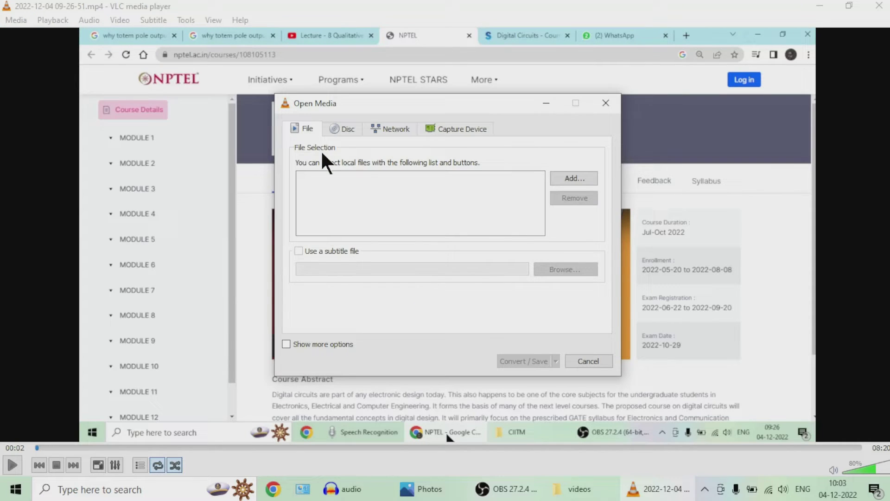
pyautogui.click(575, 179)
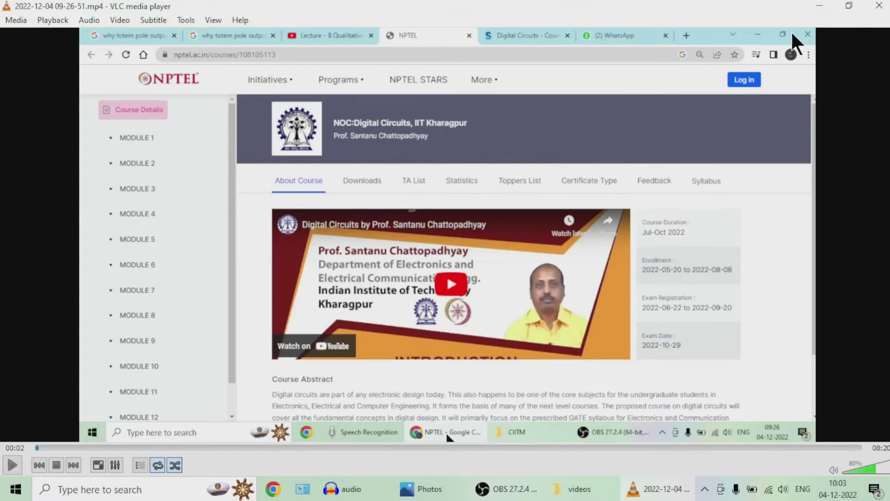
# Close VLC, bring Audacity back and dismiss its About dialog
pyautogui.click(879, 5)
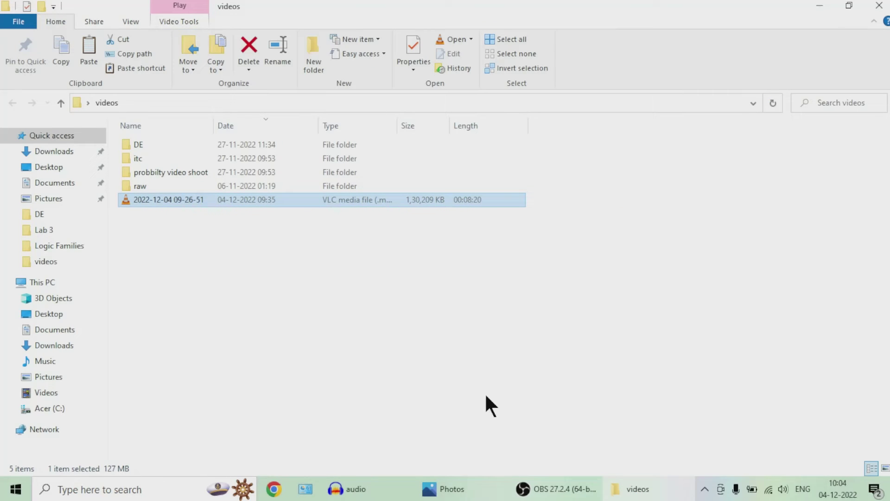
pyautogui.click(349, 491)
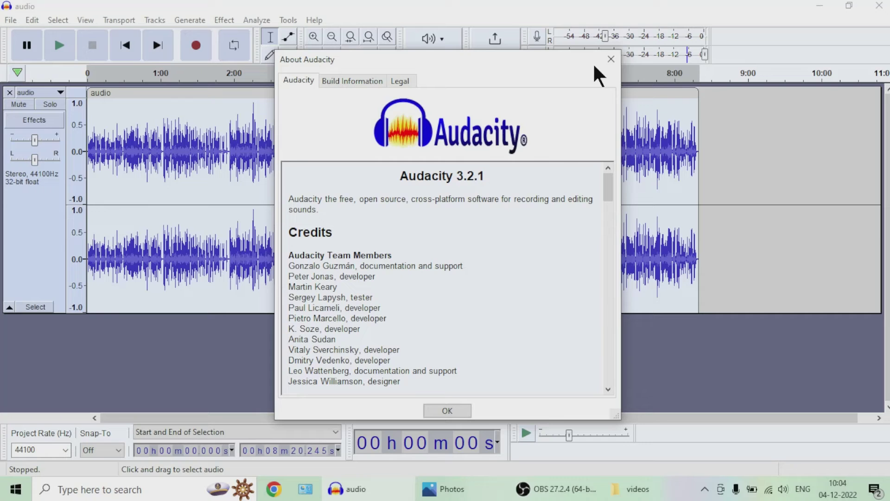
pyautogui.click(611, 59)
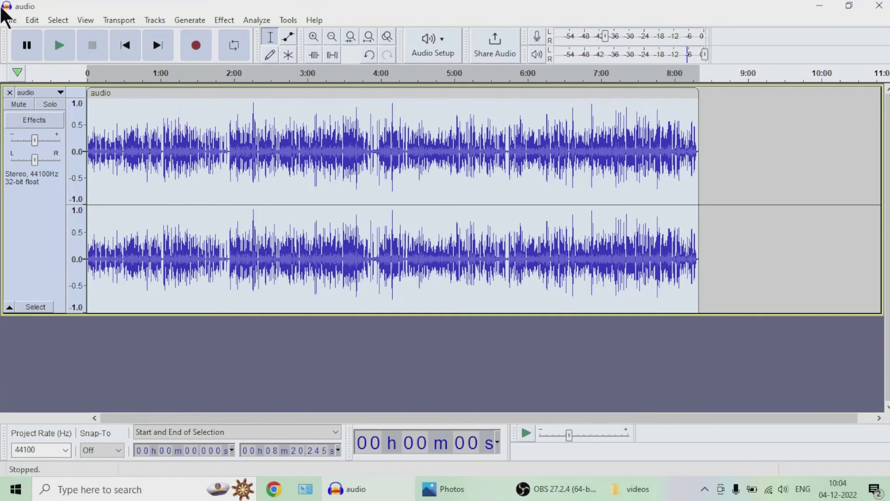
# Browse Audacity's File and Effect menus, then quit Audacity without saving the project
pyautogui.click(11, 20)
pyautogui.moveTo(206, 18)
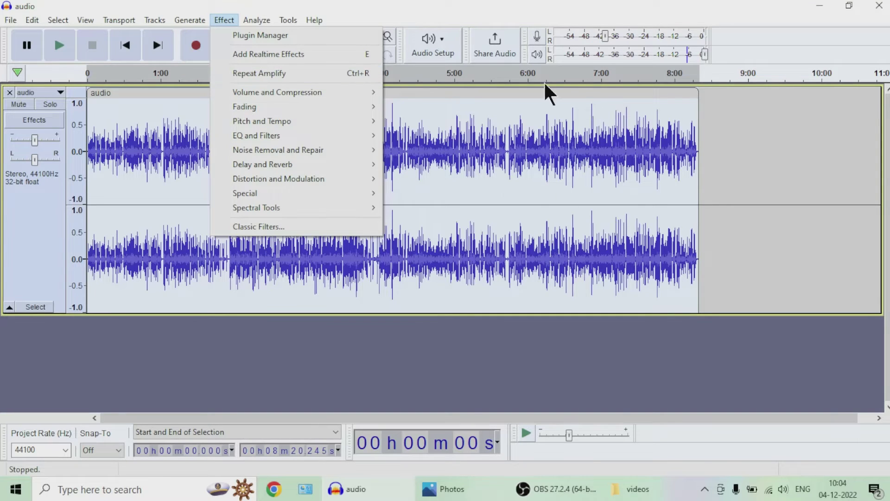
pyautogui.click(478, 16)
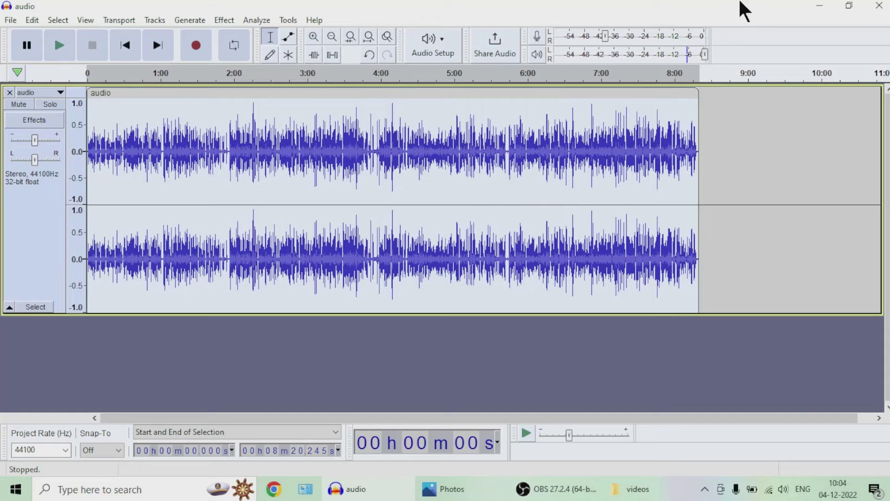
pyautogui.click(878, 7)
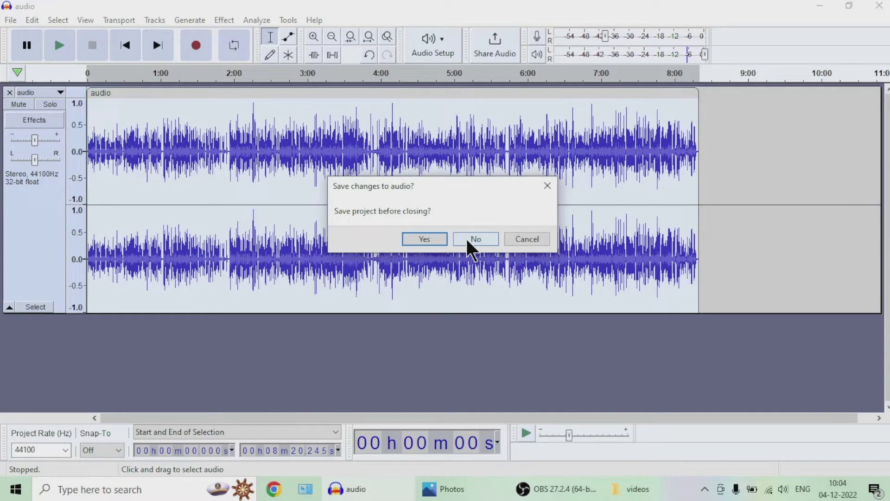
pyautogui.click(465, 238)
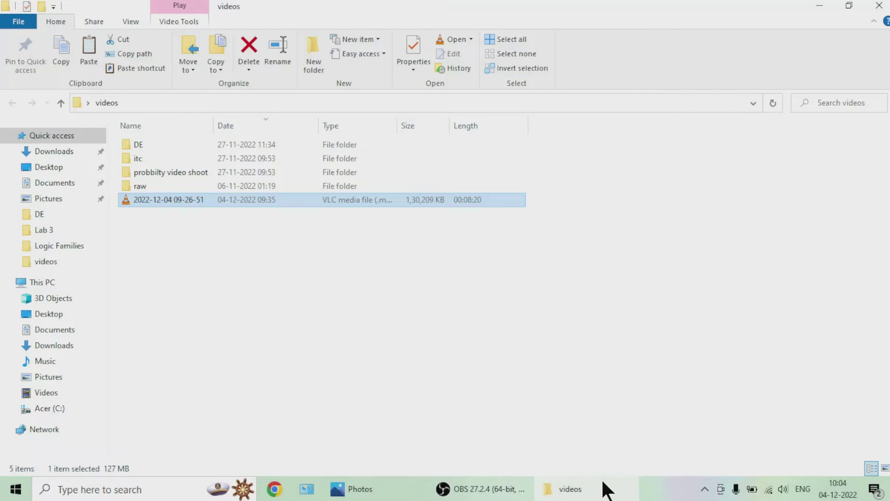
# Hide the videos folder, select audio2 on the desktop and return to the video editor
pyautogui.click(564, 489)
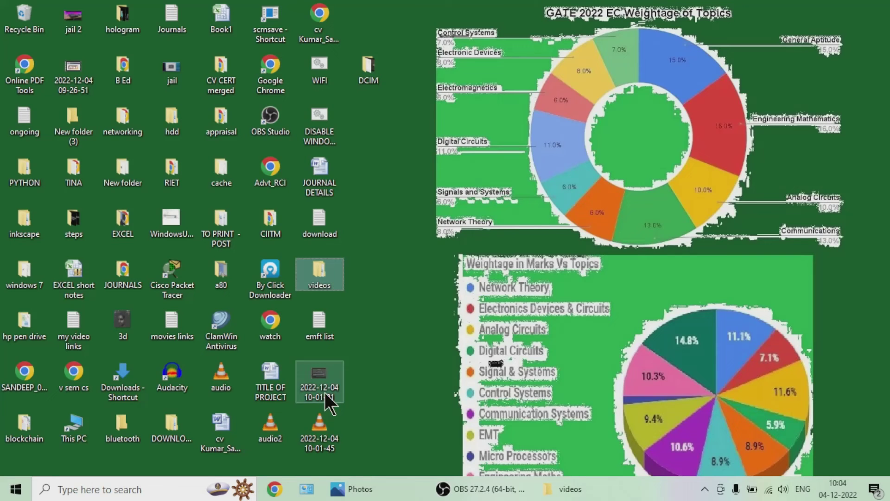
pyautogui.click(281, 429)
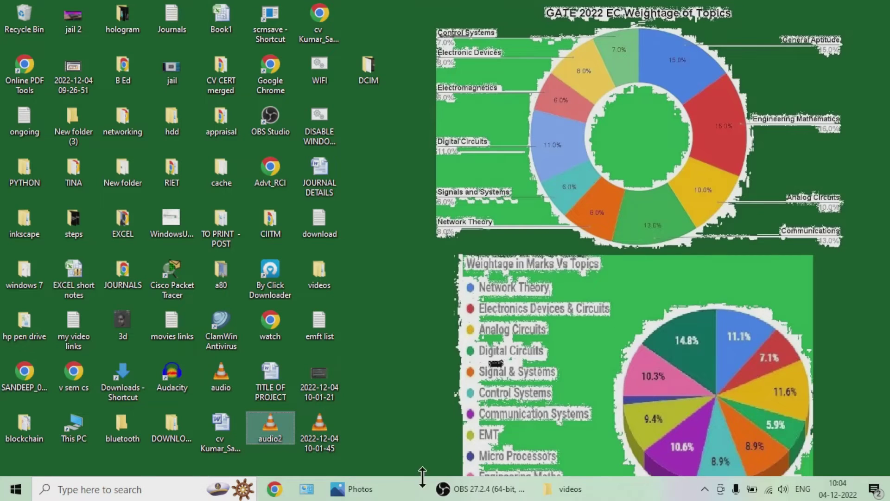
pyautogui.click(443, 496)
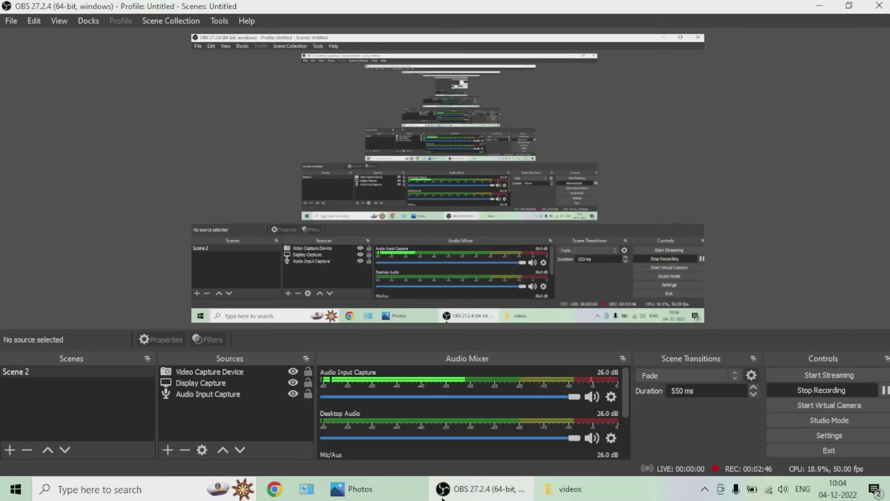
pyautogui.click(406, 497)
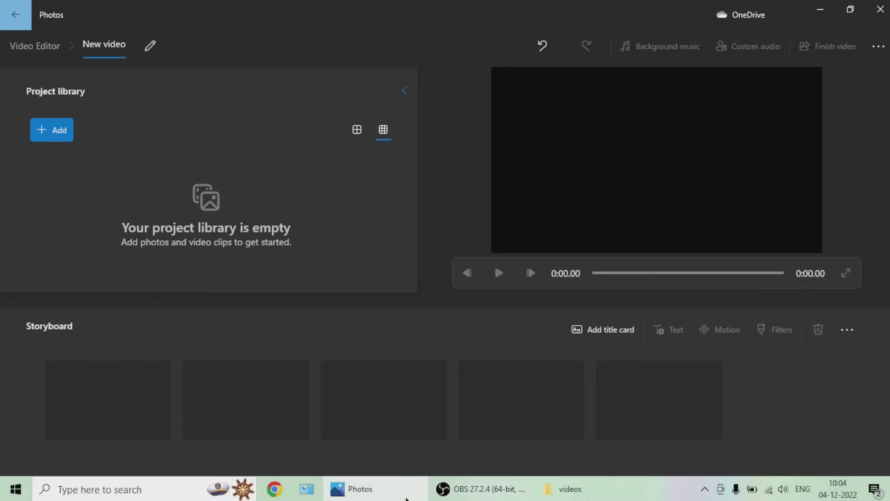
pyautogui.click(58, 132)
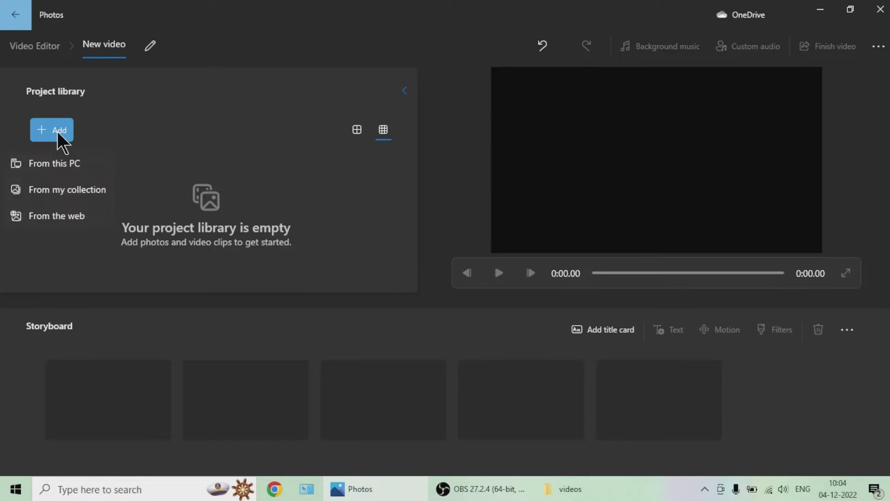
pyautogui.click(58, 160)
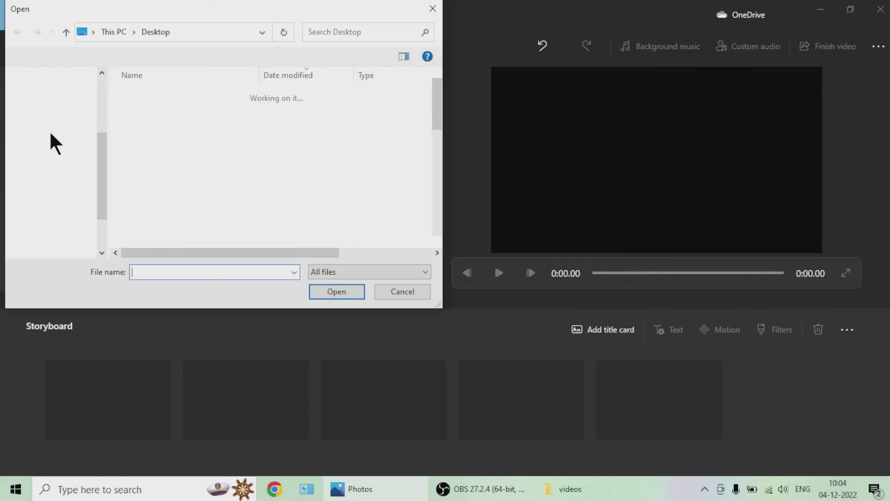
pyautogui.click(50, 128)
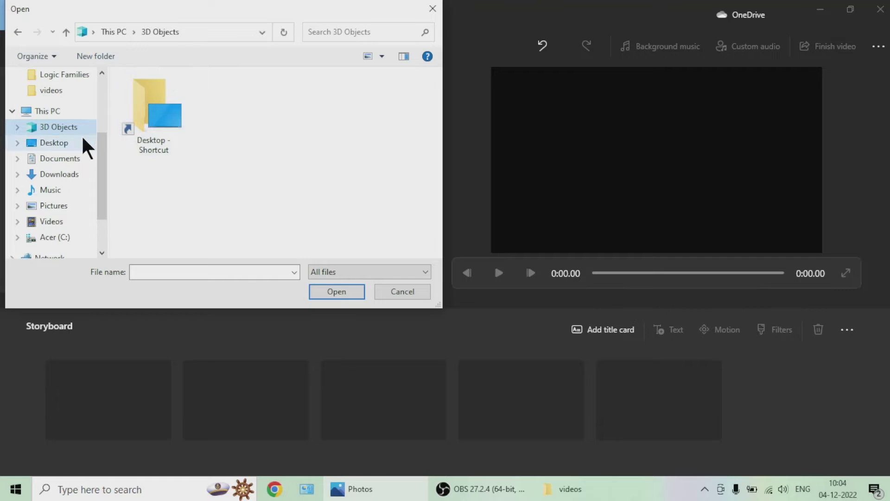
pyautogui.click(53, 143)
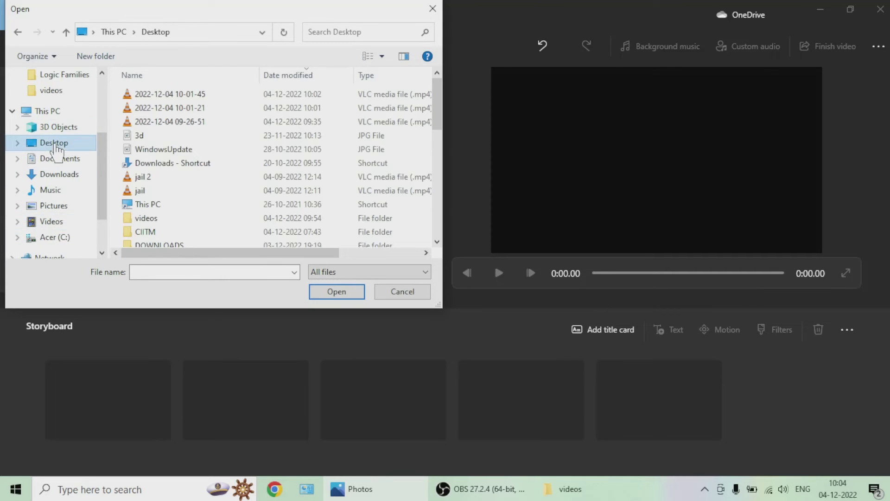
pyautogui.click(186, 175)
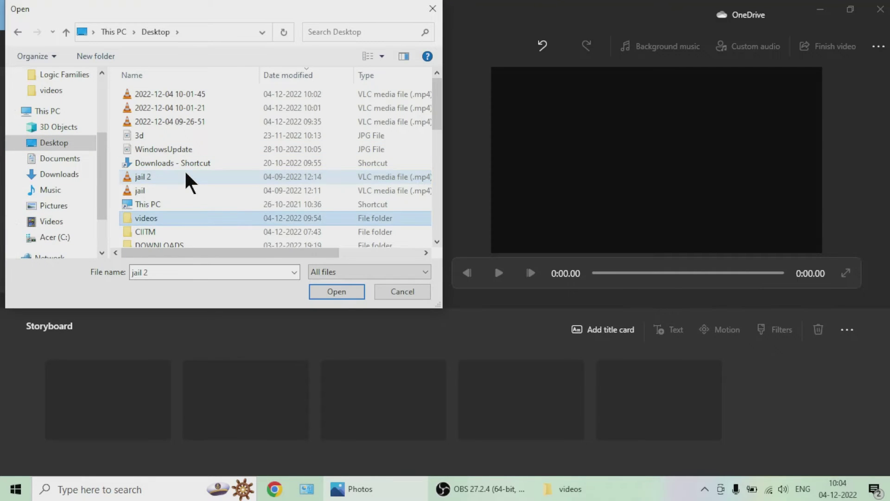
pyautogui.doubleClick(201, 214)
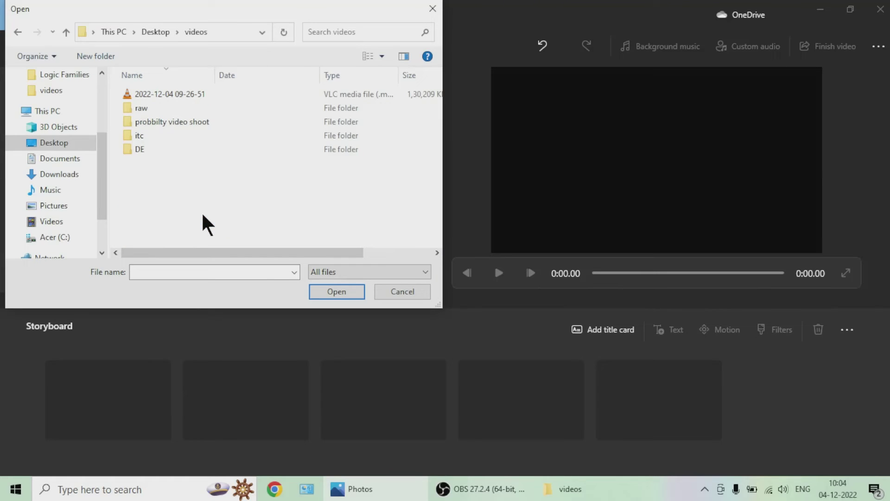
pyautogui.doubleClick(192, 93)
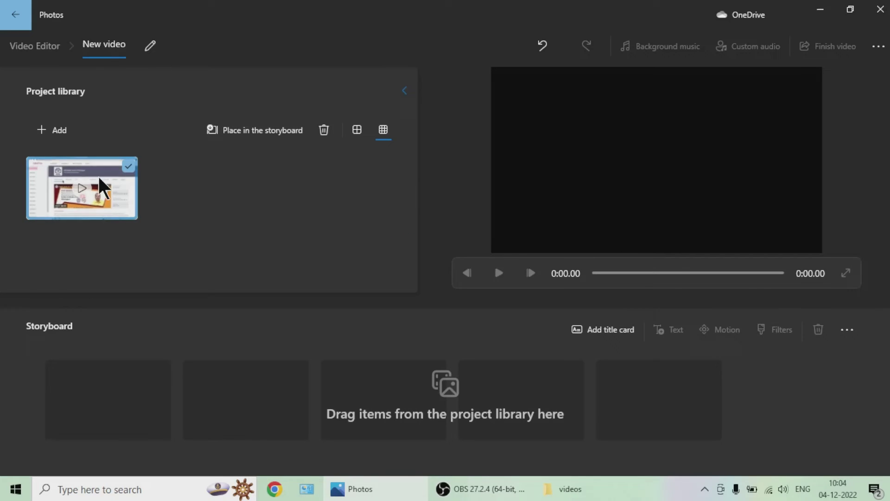
# Drag the 8:20 recording onto the storyboard and turn its volume down to zero
pyautogui.moveTo(94, 185); pyautogui.dragTo(240, 397)
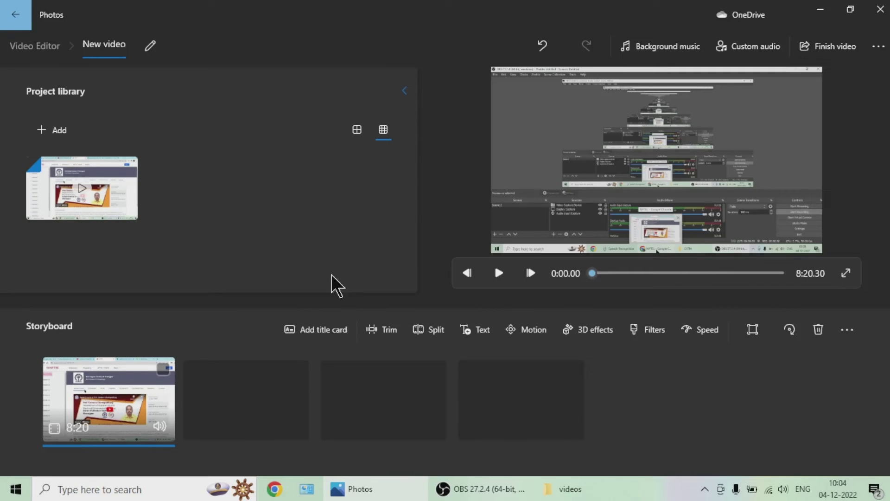
pyautogui.click(160, 427)
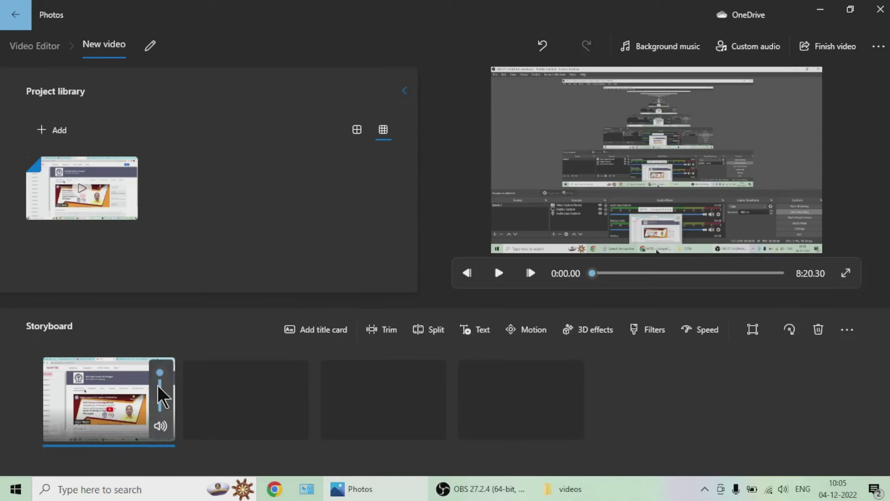
pyautogui.moveTo(160, 373); pyautogui.dragTo(163, 427)
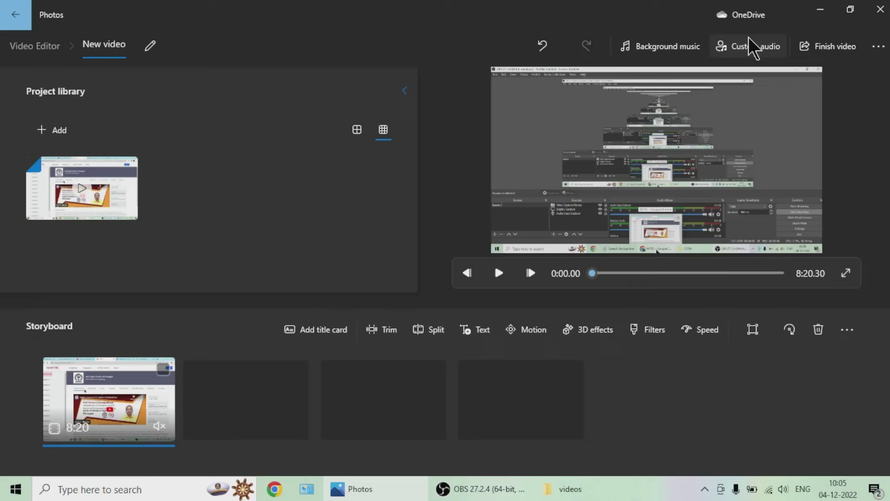
# Add audio2 from the Desktop as the project's custom audio
pyautogui.click(750, 54)
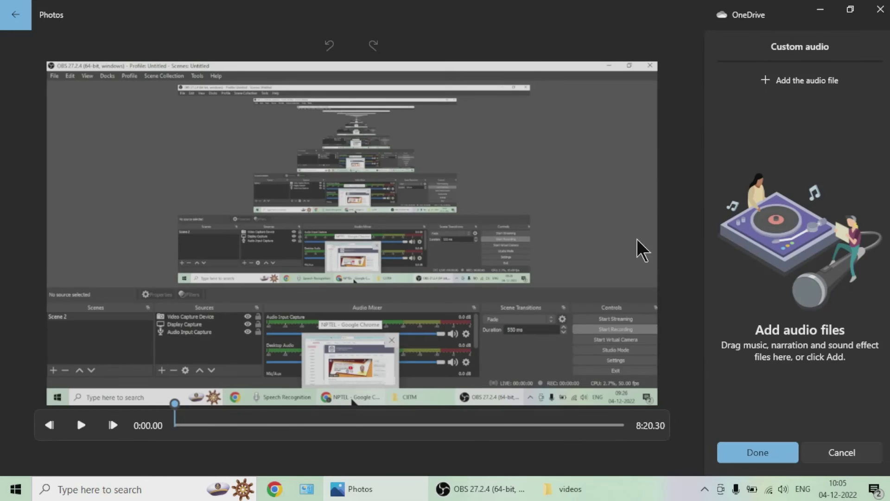
pyautogui.click(805, 86)
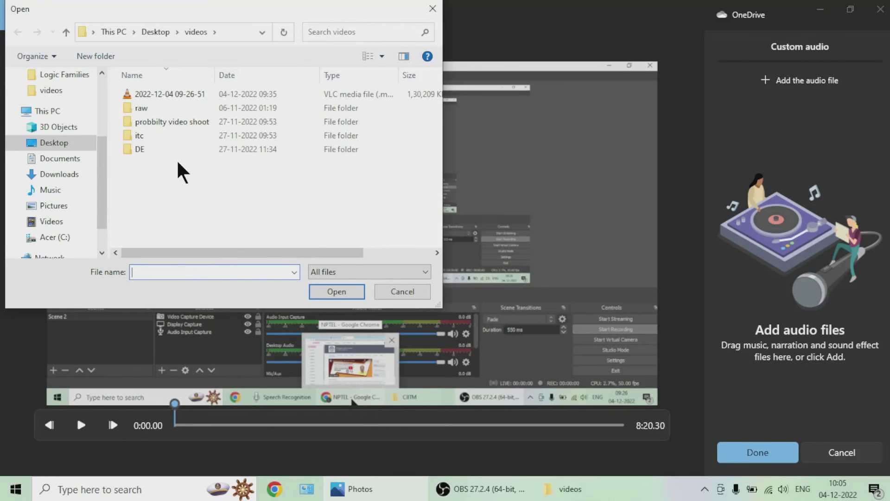
pyautogui.click(163, 39)
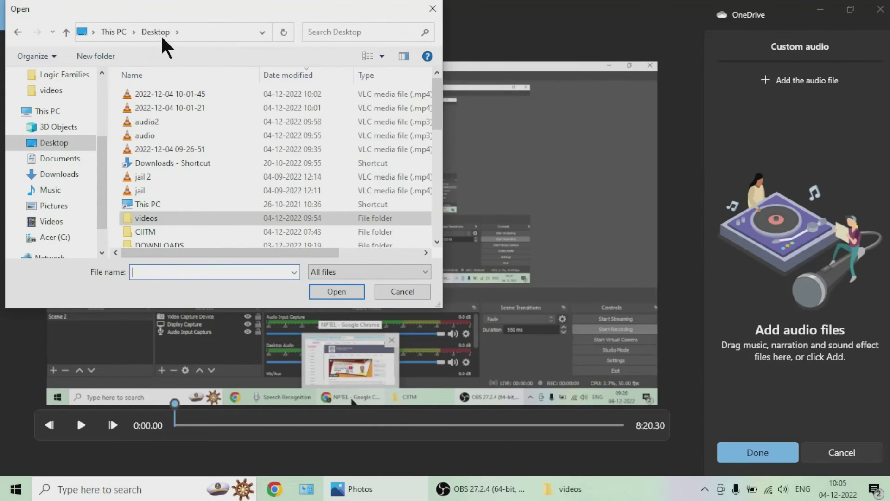
pyautogui.click(194, 122)
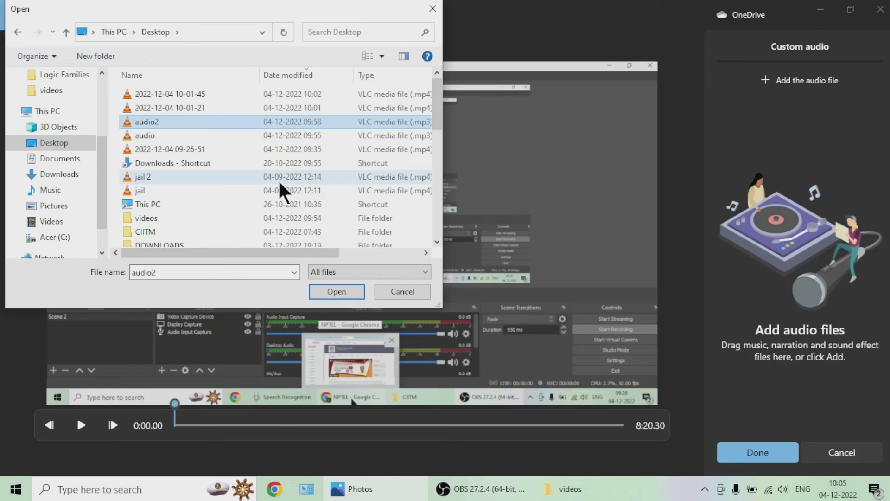
pyautogui.click(336, 291)
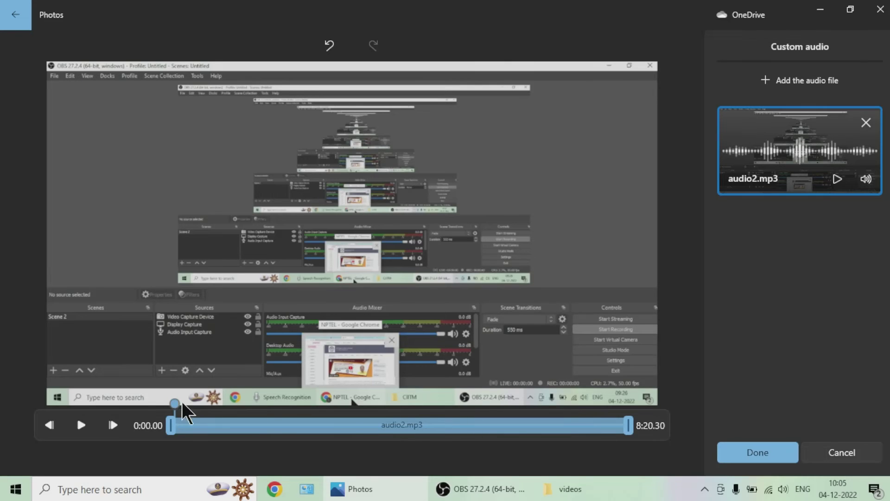
# Skim and play the preview with audio2, then confirm the custom audio
pyautogui.moveTo(176, 406); pyautogui.dragTo(270, 409)
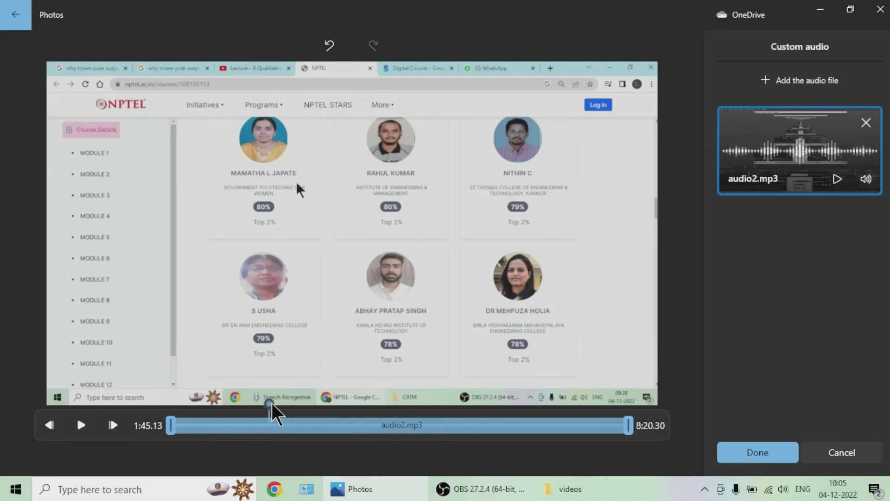
pyautogui.moveTo(273, 405); pyautogui.dragTo(158, 382)
pyautogui.click(81, 424)
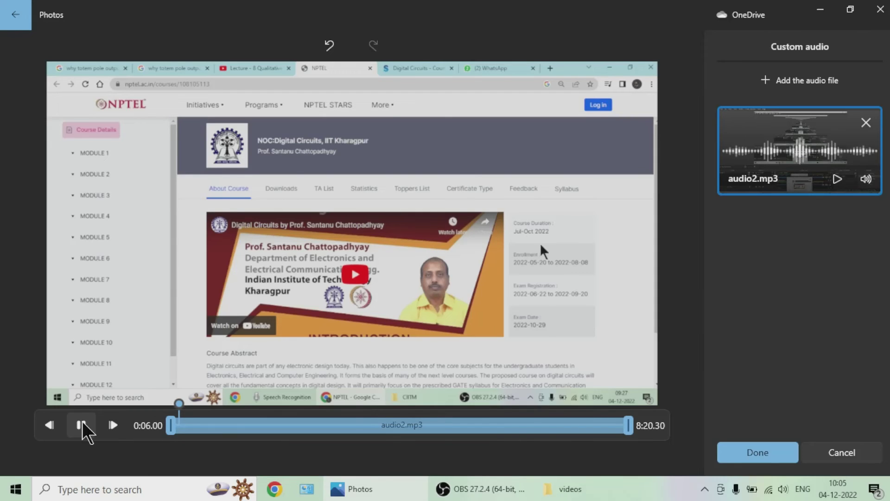
pyautogui.click(82, 422)
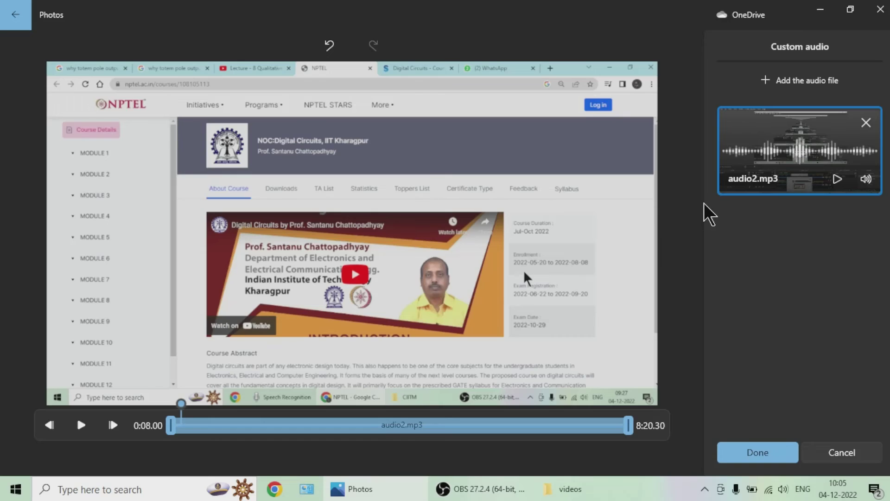
pyautogui.click(774, 450)
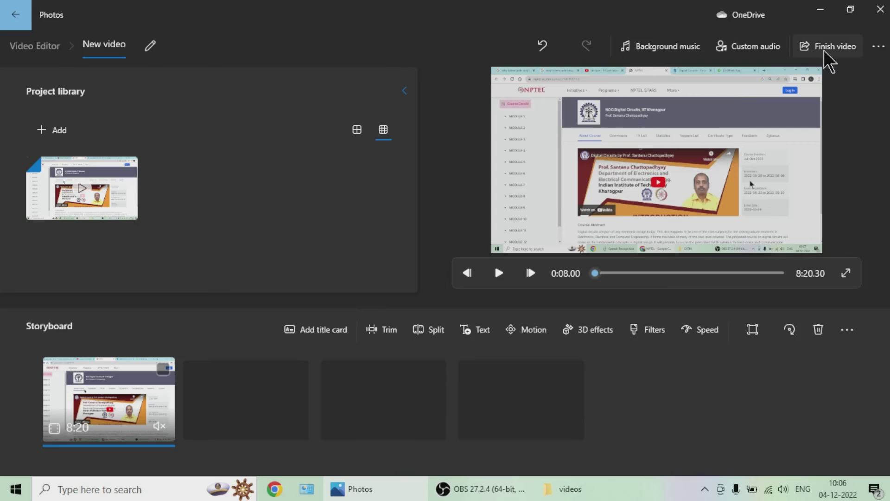
# Add a 3-second opening title card reading 'NPTEL' in the Cartoon text style
pyautogui.click(343, 330)
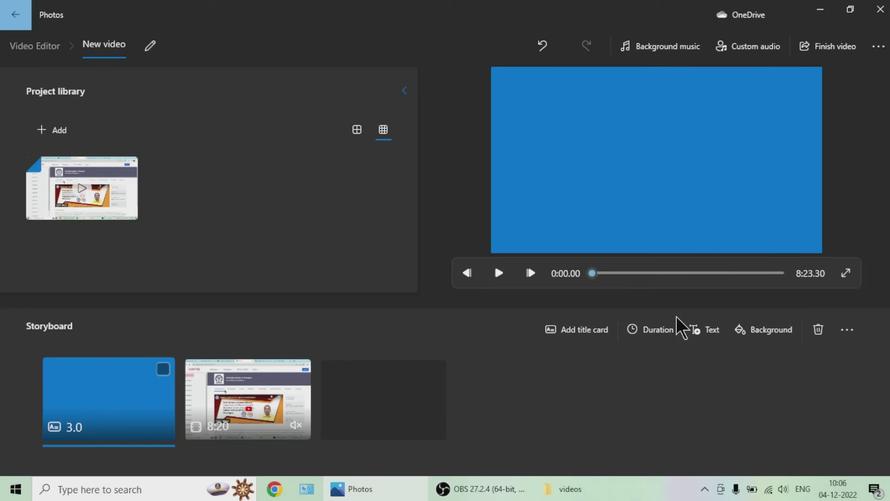
pyautogui.click(709, 330)
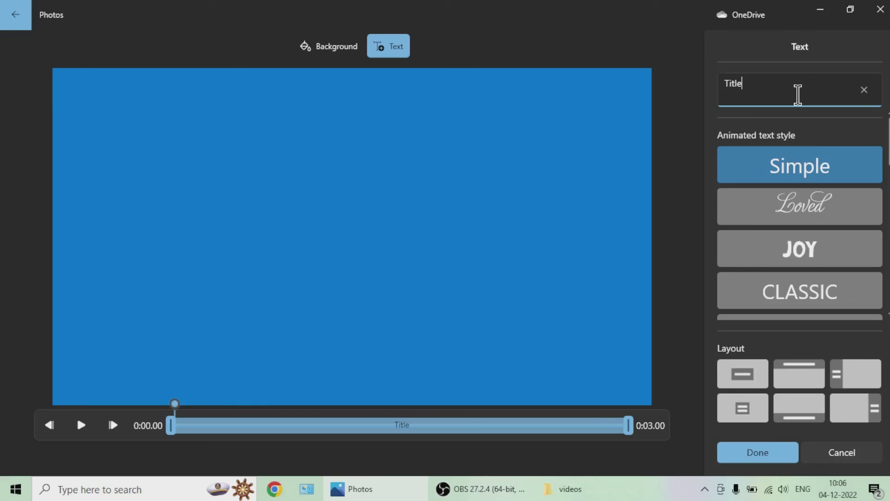
pyautogui.moveTo(750, 86); pyautogui.dragTo(718, 88)
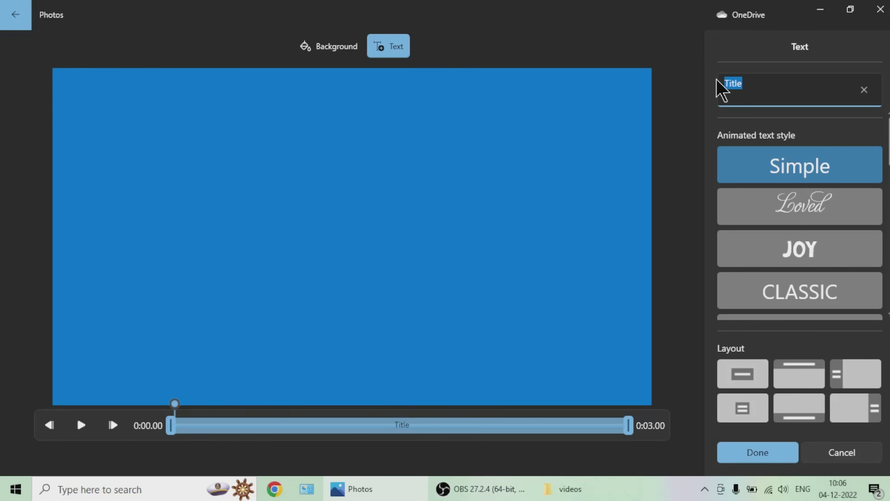
pyautogui.write('NPTEL')
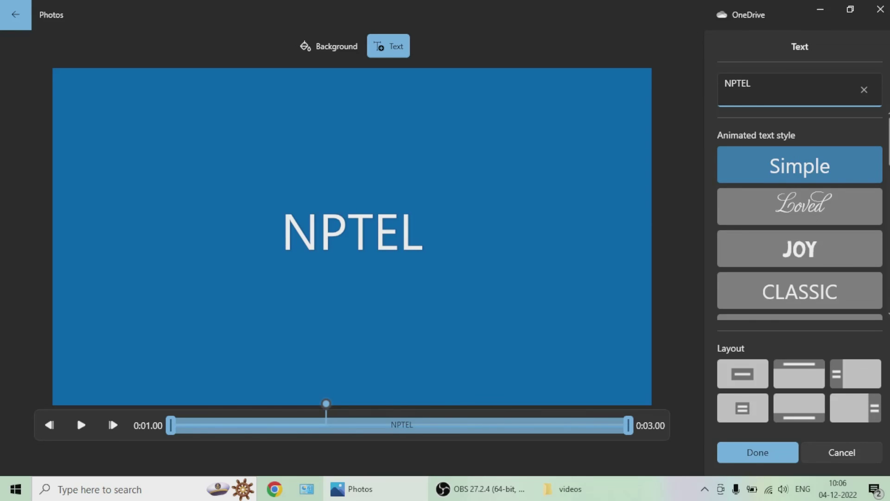
pyautogui.scroll(-3, 800, 211)
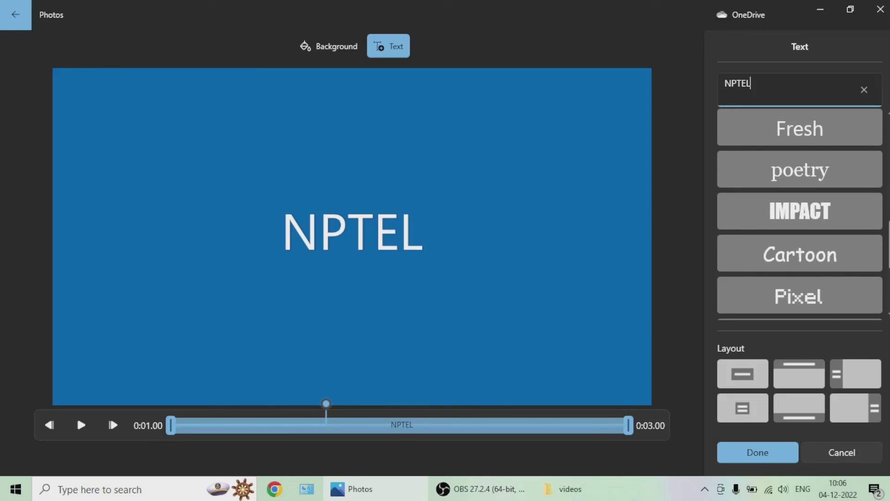
pyautogui.click(848, 266)
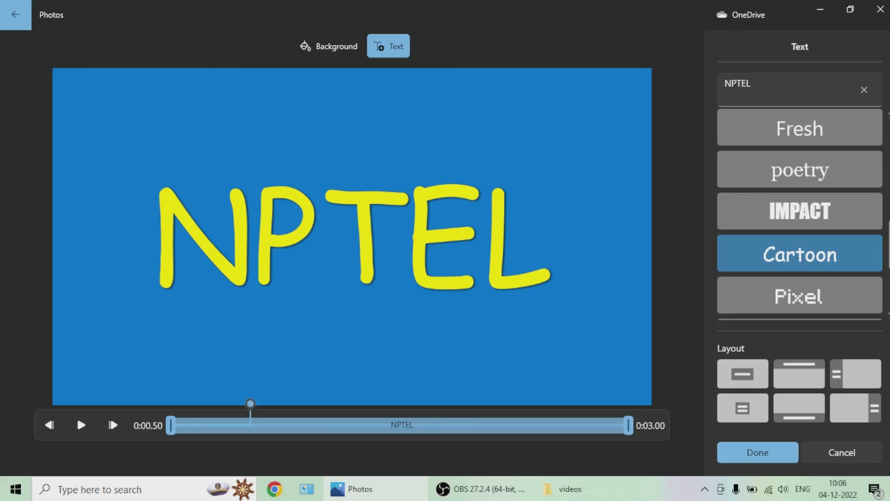
pyautogui.scroll(-2, 800, 211)
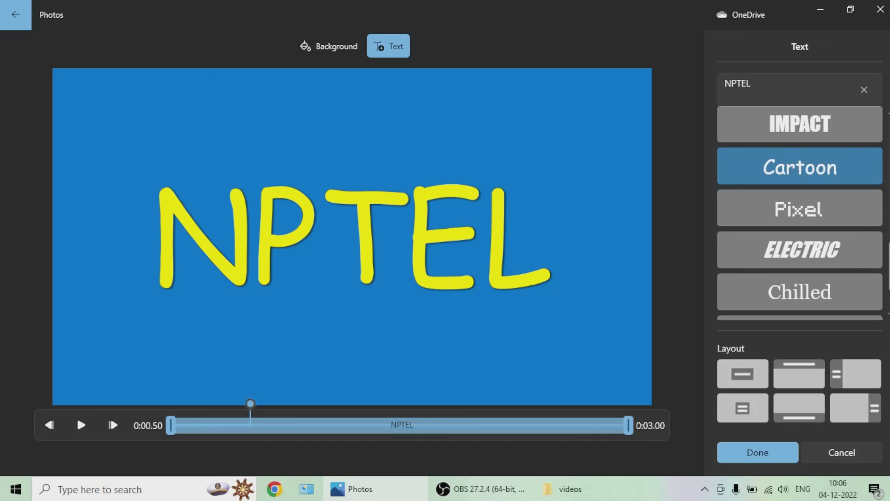
pyautogui.click(763, 456)
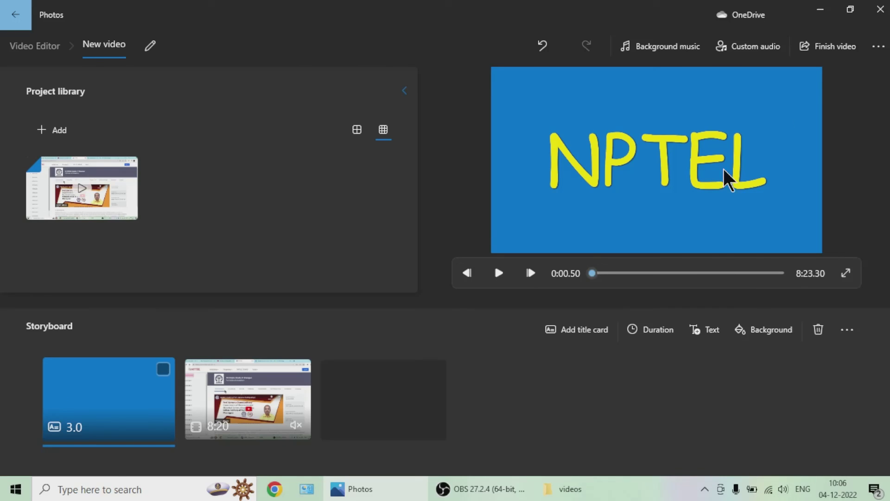
# Export the video at High 1080p, entering 'nptel' as the file name on the Desktop
pyautogui.click(832, 59)
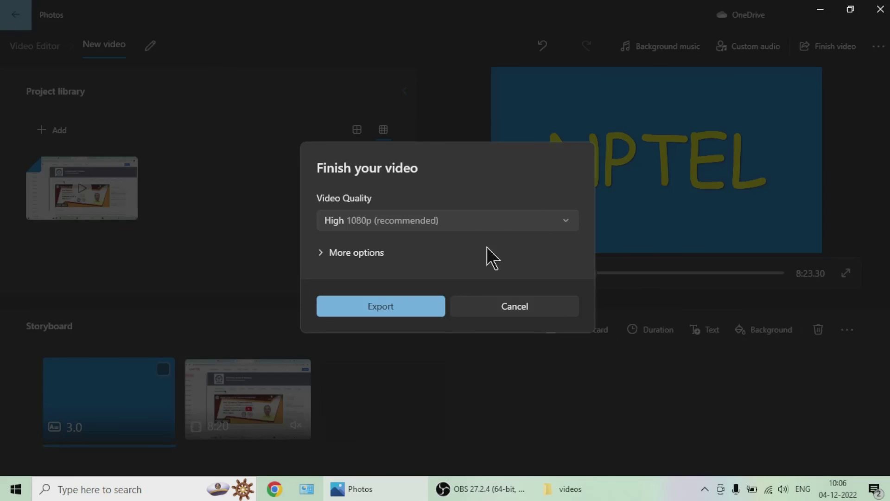
pyautogui.click(416, 308)
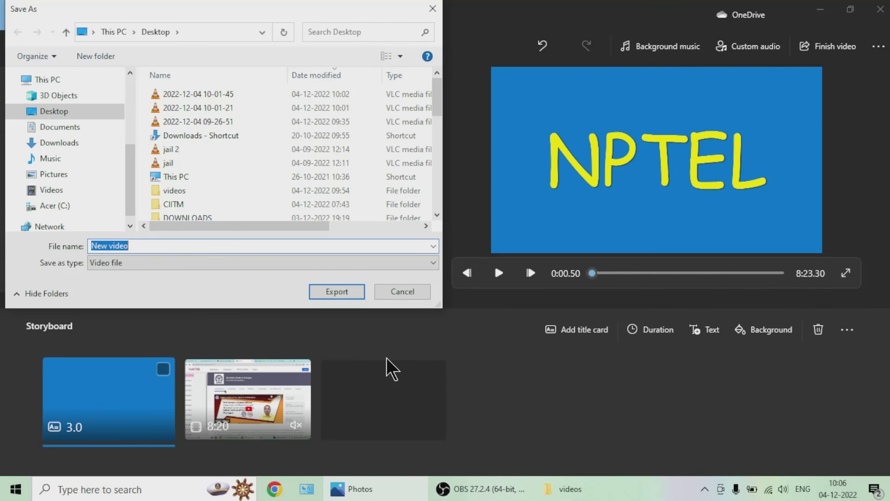
pyautogui.write('n')
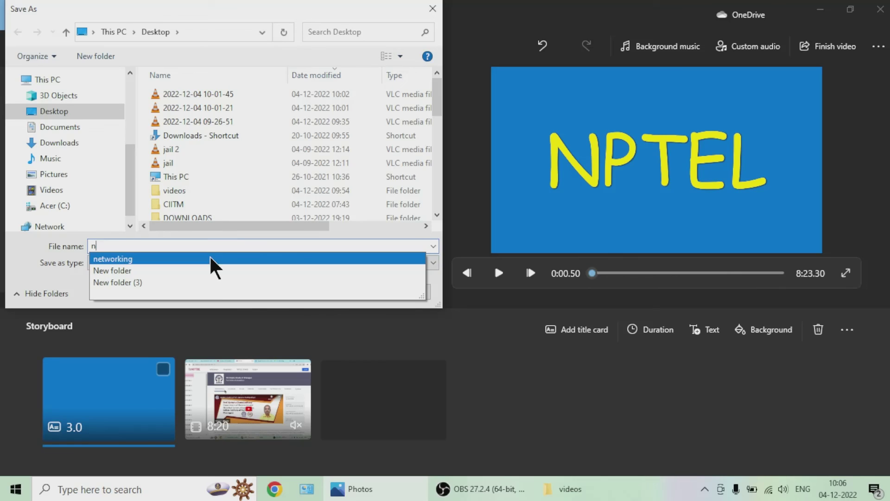
pyautogui.write('ptel')
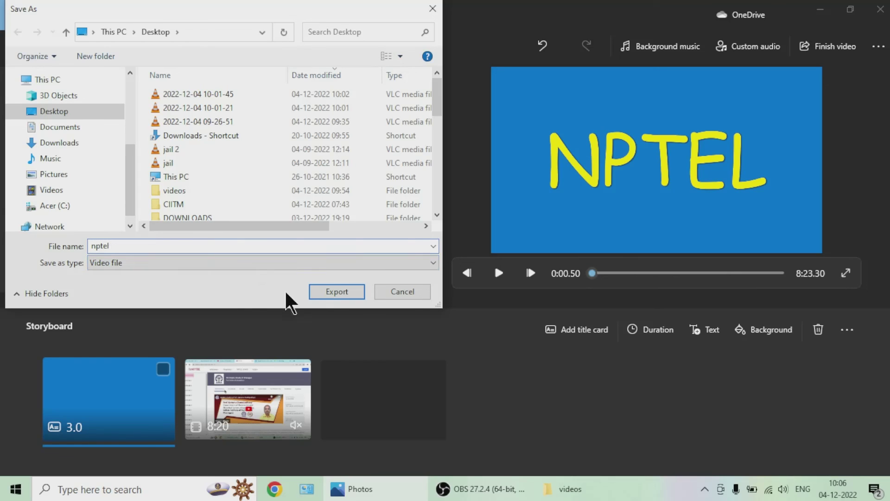